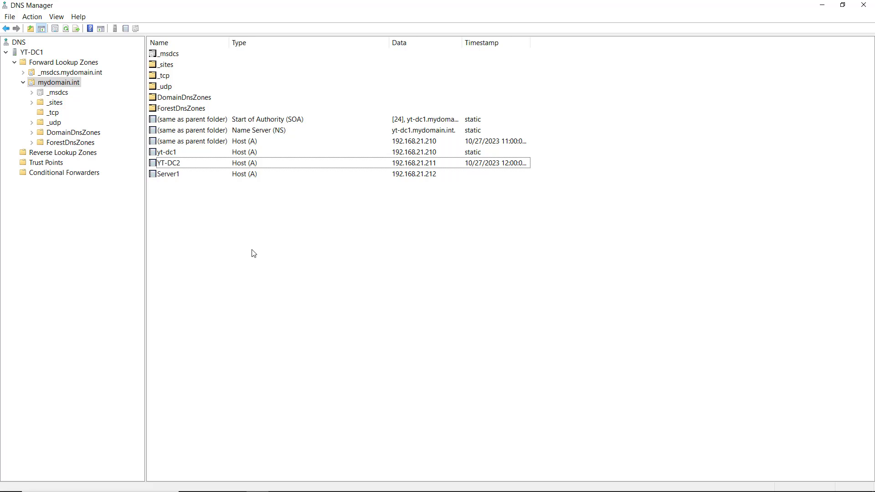
- Launch the New Zone Wizard from Reverse Lookup Zones and advance past its welcome page
click(75, 153)
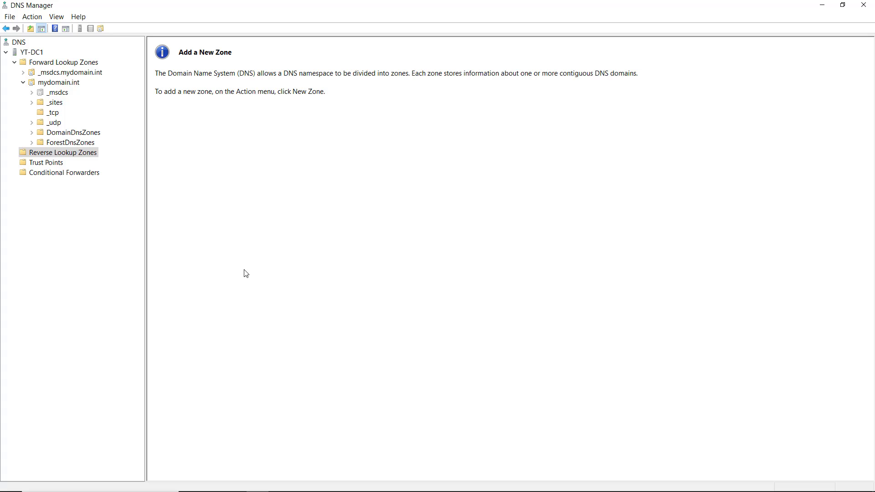
right_click(82, 151)
click(99, 155)
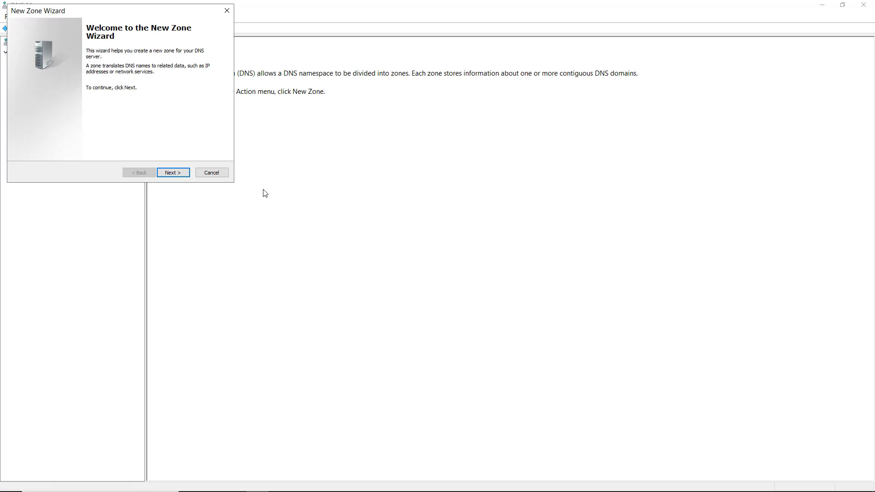
drag(124, 15, 434, 145)
click(480, 302)
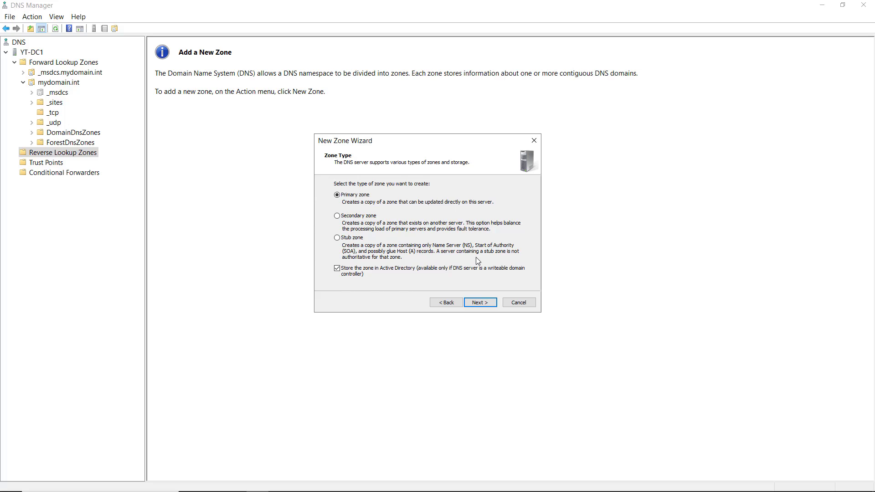
- Keep the AD-stored primary zone, replicate to all domain DNS servers, and choose an IPv4 reverse zone
click(486, 304)
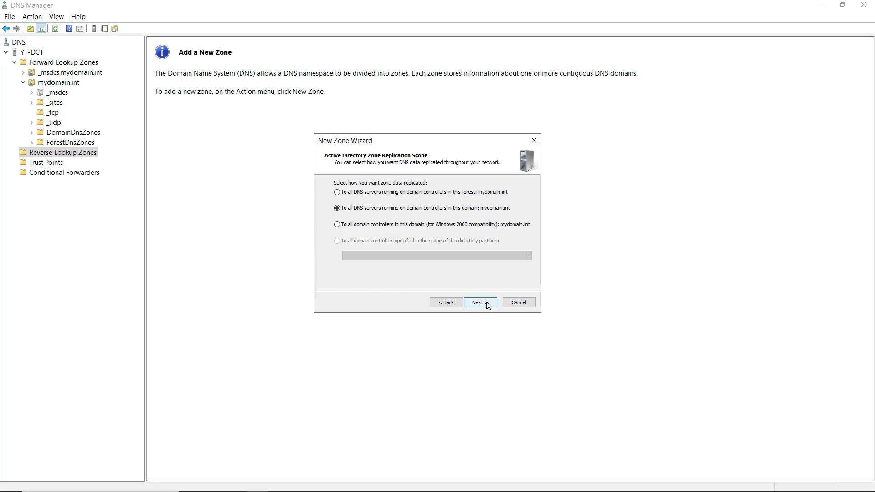
click(488, 306)
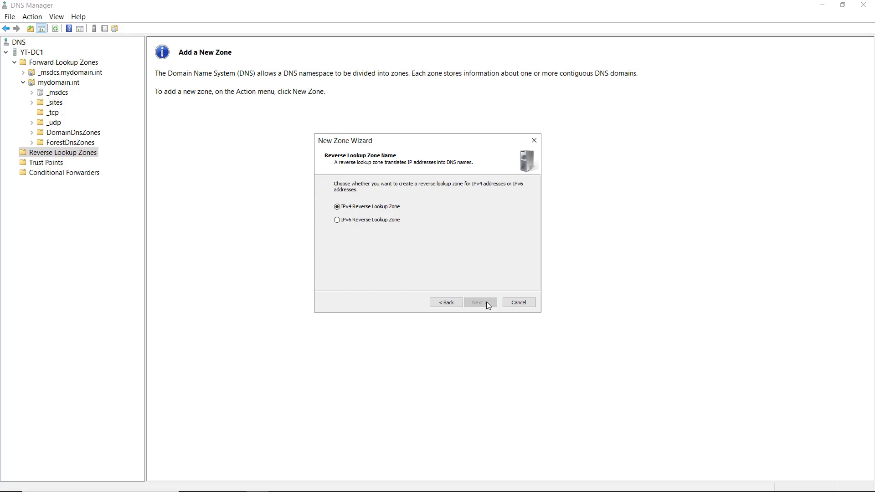
click(479, 303)
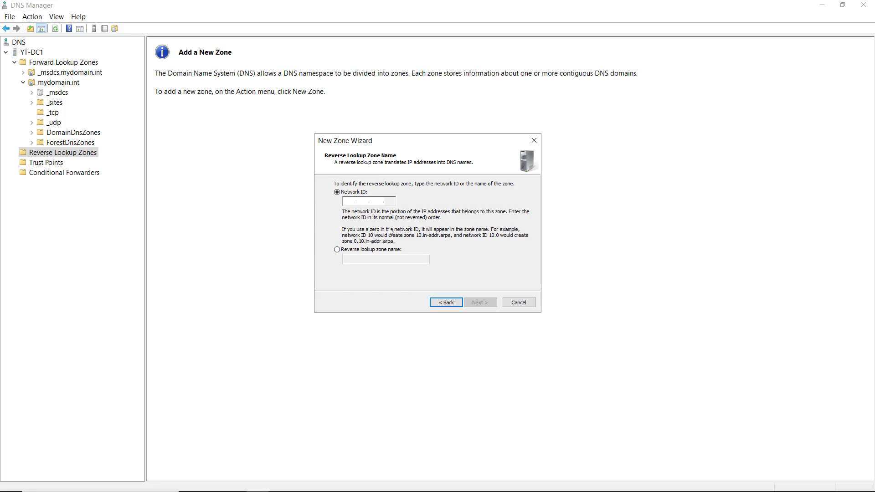
- Clear the Command Prompt console and run ipconfig to show the network configuration
mouse_move(217, 483)
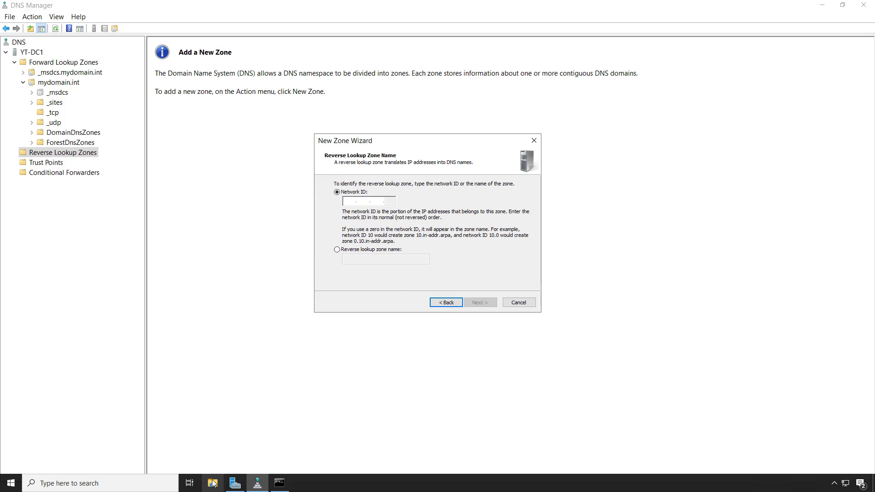
click(279, 484)
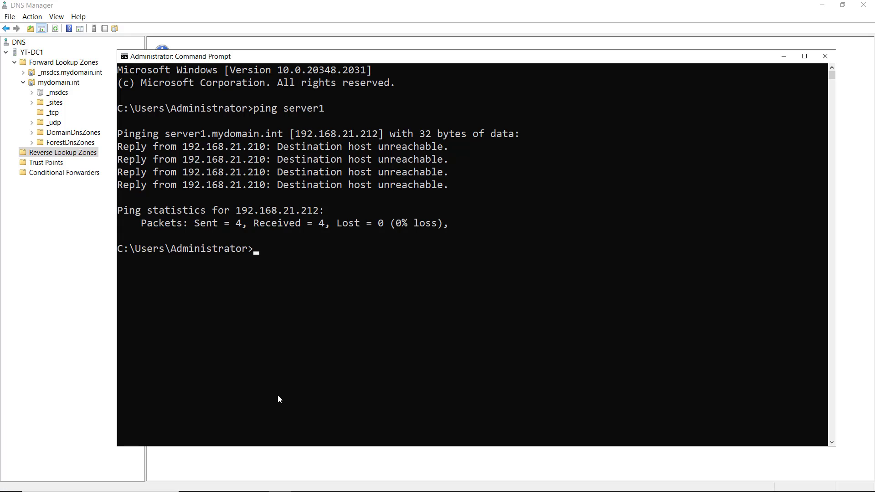
text(cls)
key(Return)
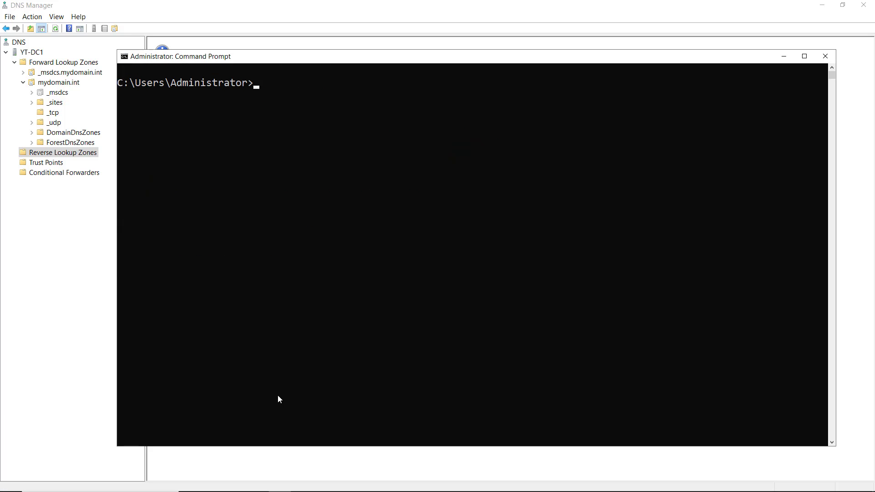
text(ipconfig)
key(Return)
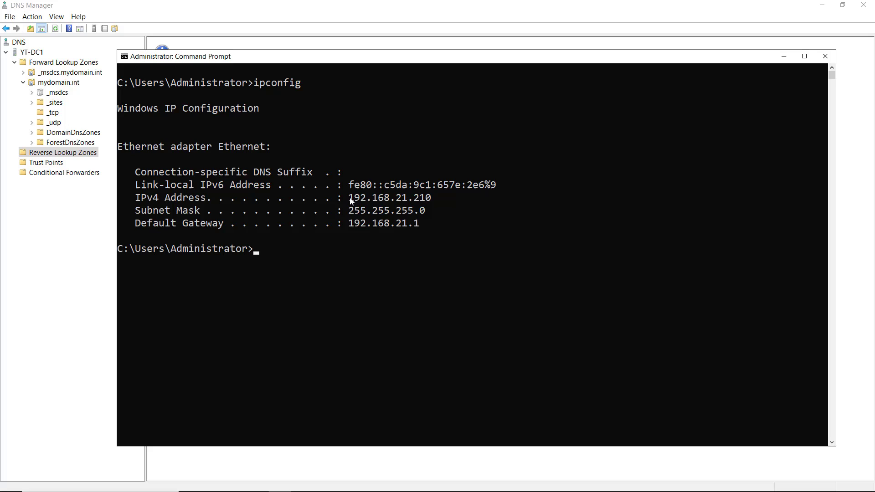
- Highlight the 192.168.21 network part of mask 255.255.255.0 and address 192.168.21.210, then minimize the console
drag(349, 211, 406, 214)
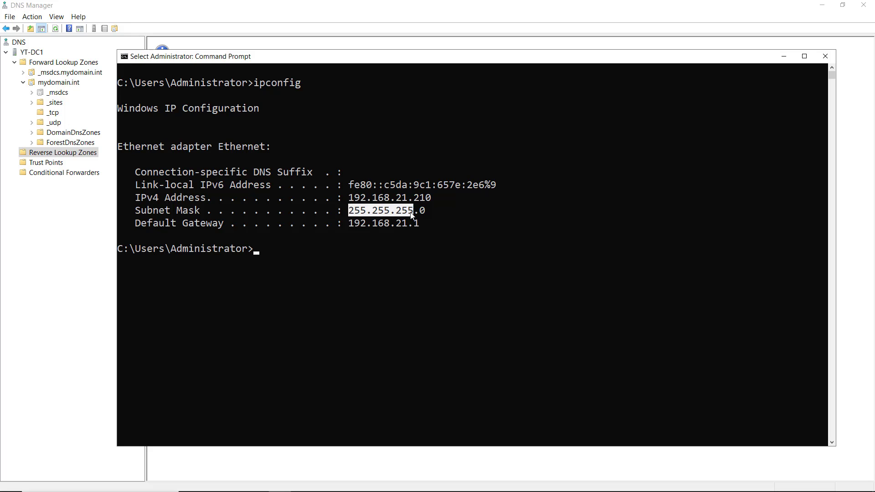
drag(349, 198, 405, 200)
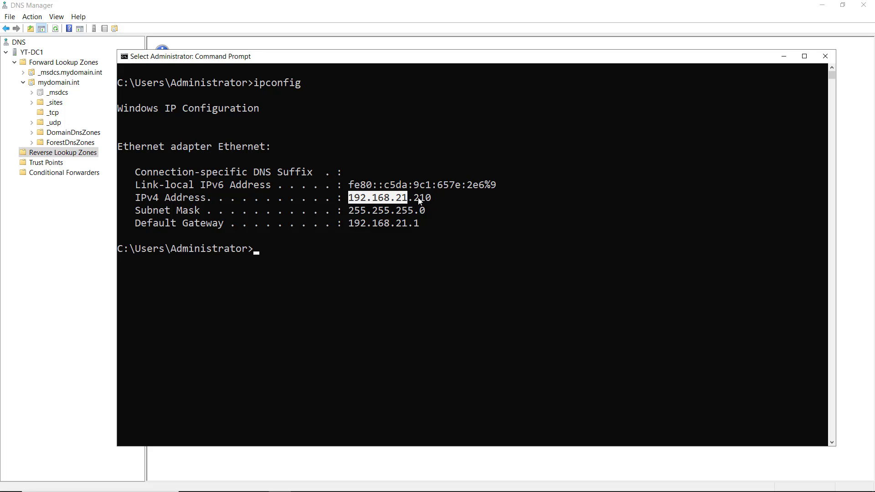
drag(414, 198, 430, 198)
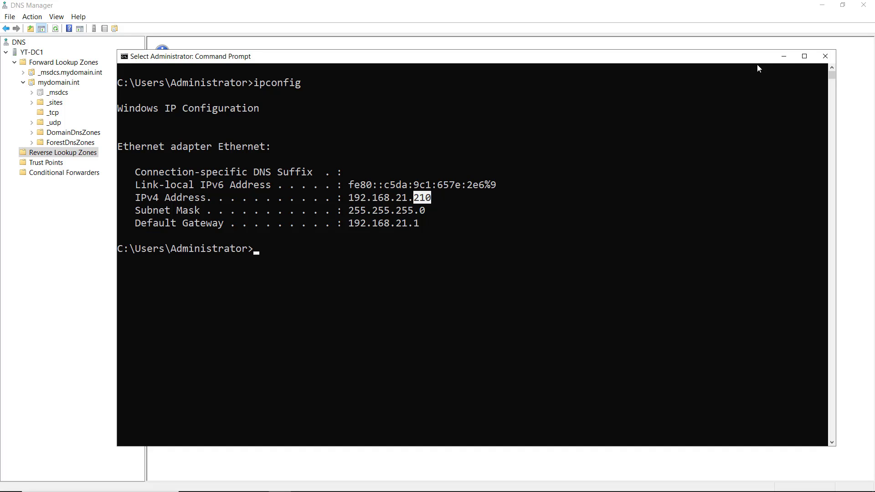
click(784, 56)
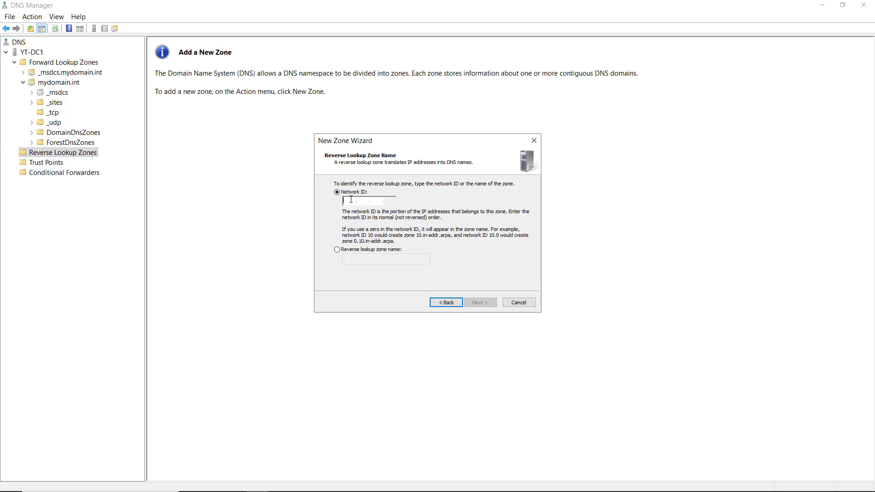
- Enter network ID 192.168.21, keep secure-only dynamic updates, and finish the wizard
text(192 .168 .2)
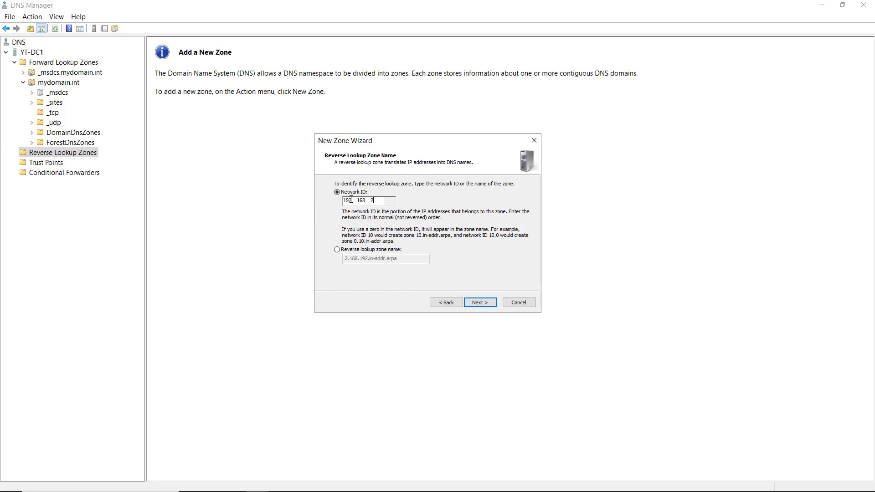
text(1)
click(475, 306)
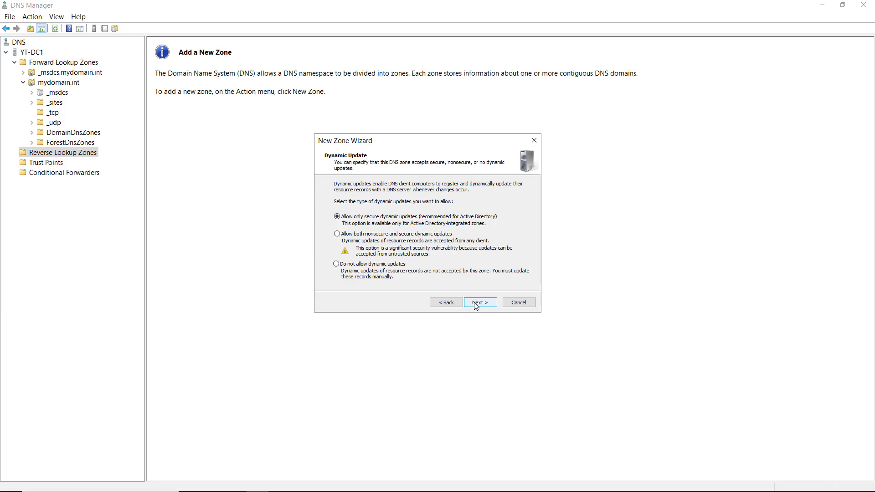
click(475, 306)
click(475, 306)
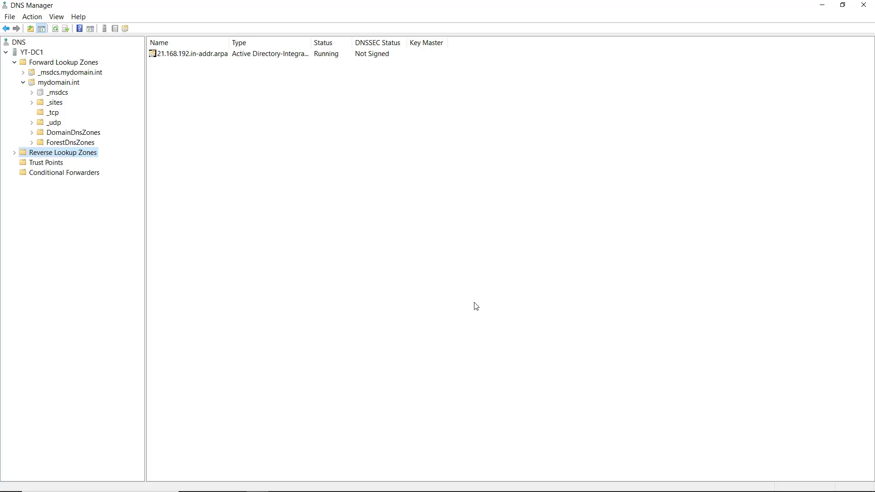
- Open the 21.168.192.in-addr.arpa zone and inspect its default SOA and NS records
click(15, 153)
click(58, 163)
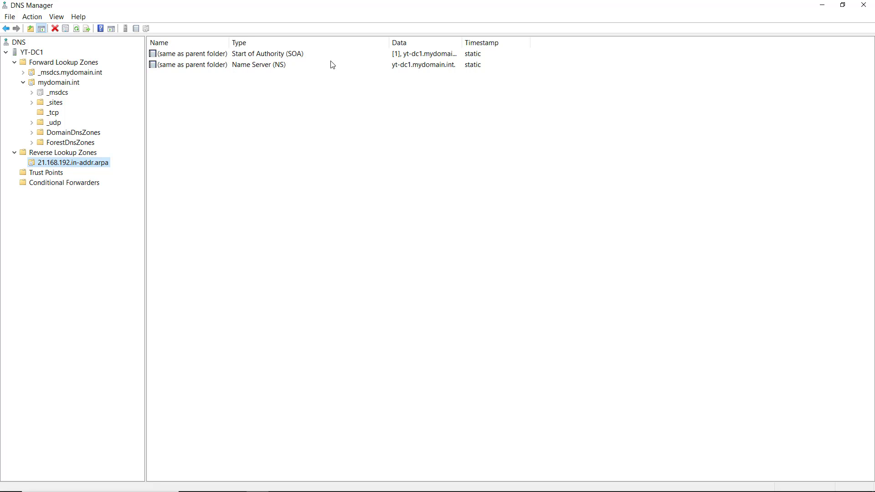
click(327, 56)
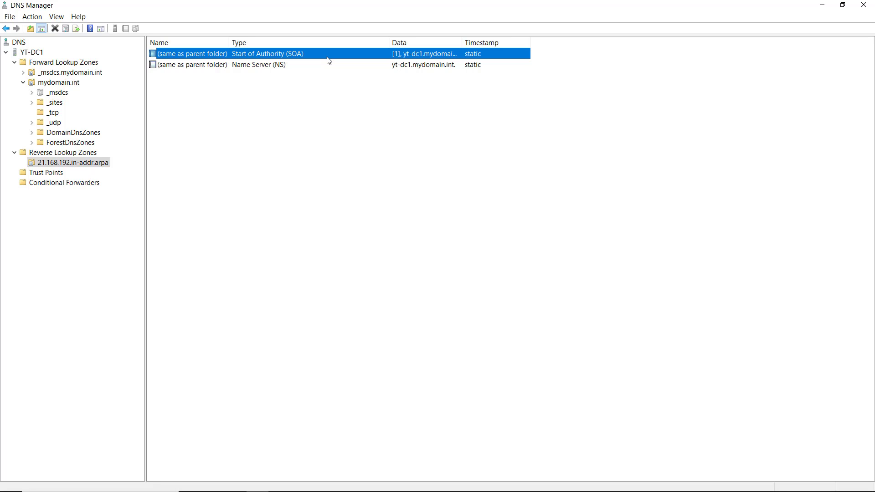
click(299, 64)
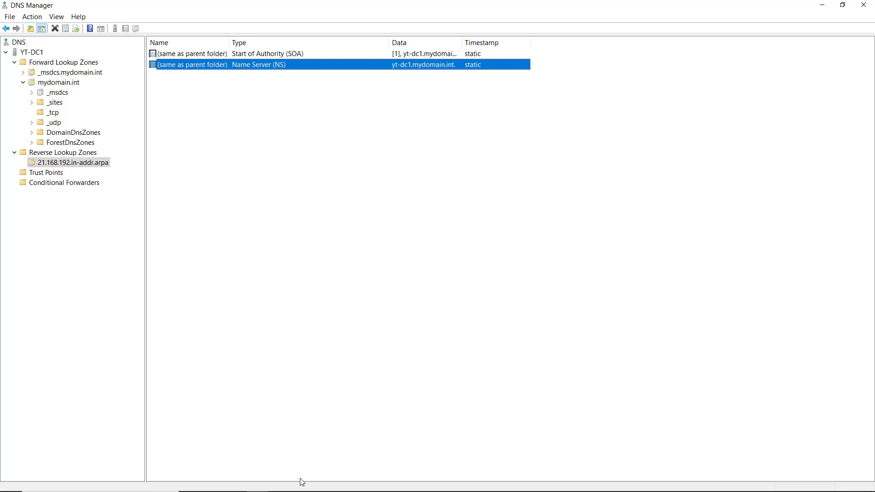
- Clear the console, run nslookup mydomain.int, and highlight resolved address 192.168.21.210 and server ::1
click(280, 482)
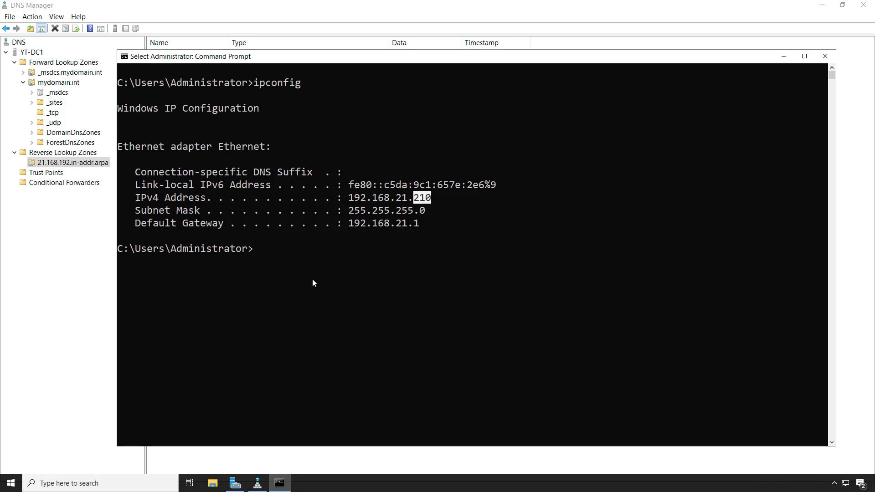
text(cls)
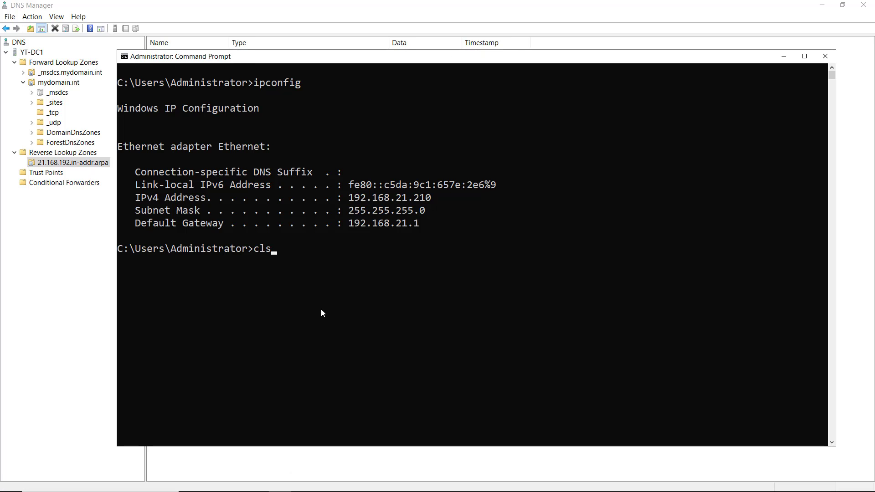
key(Return)
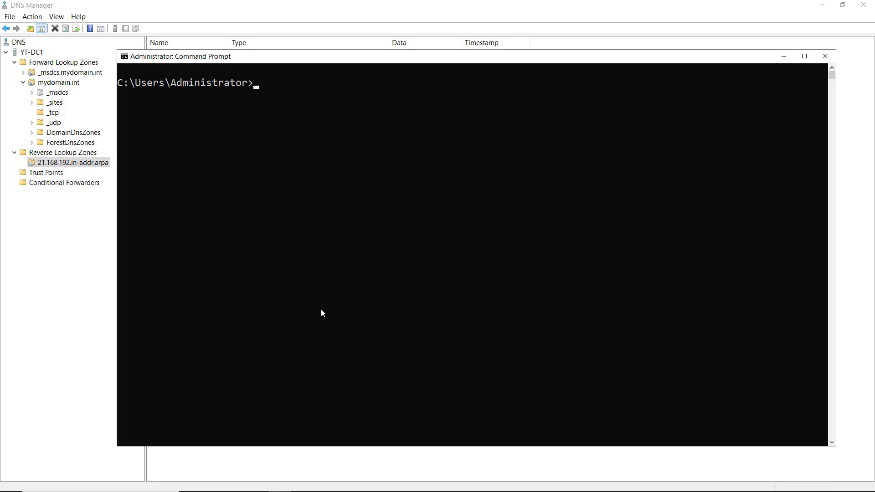
text(nslookup mydomain.int)
key(Return)
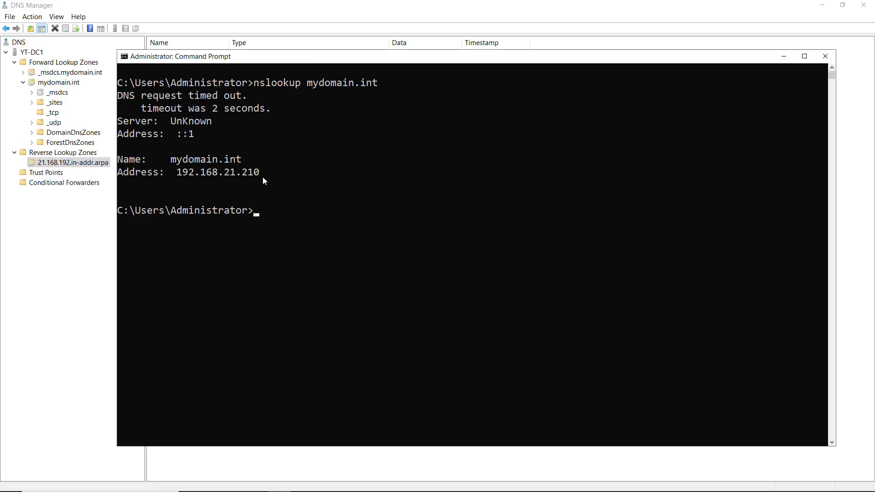
drag(264, 174, 177, 174)
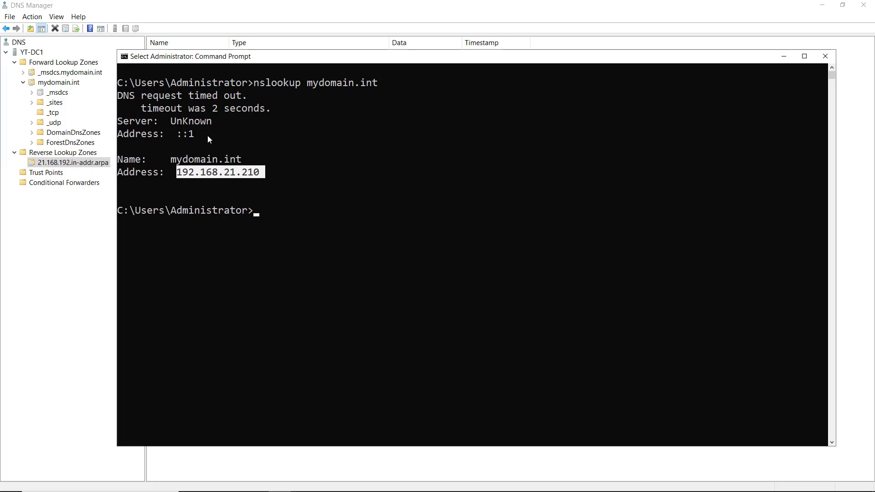
drag(210, 135, 177, 136)
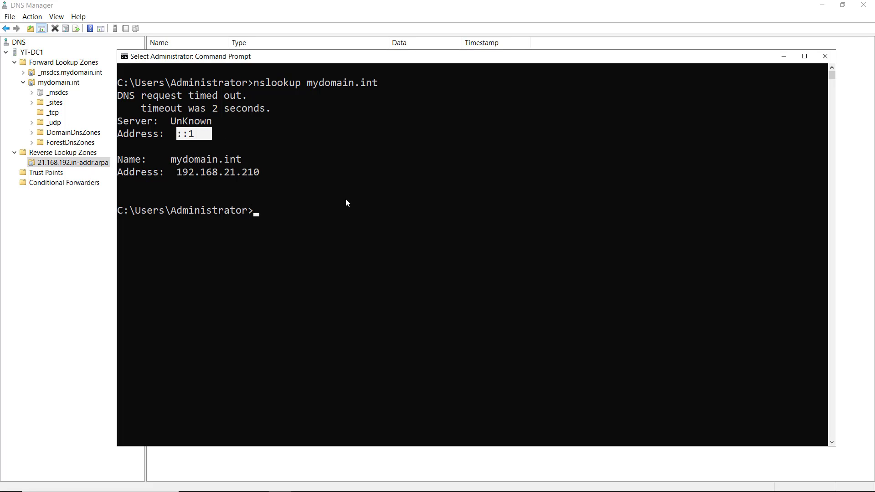